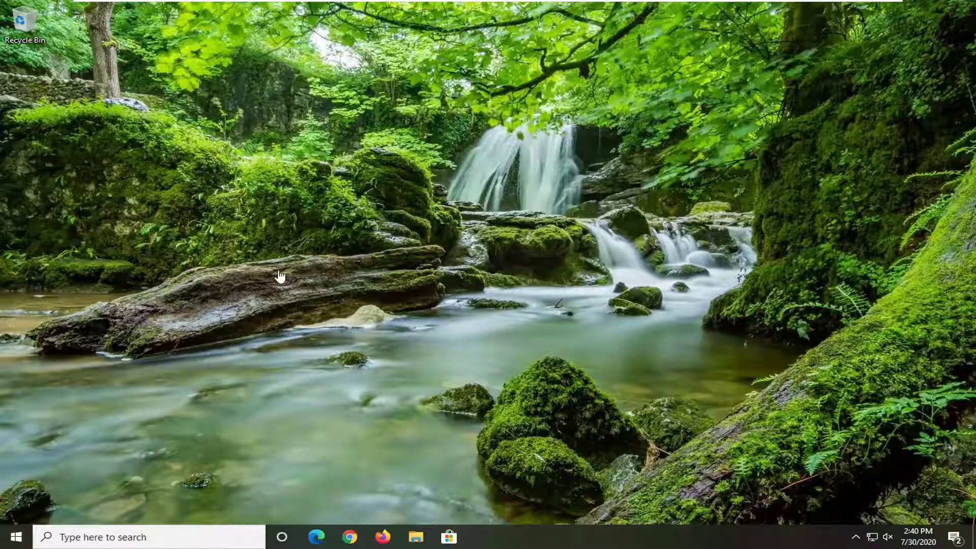
Search 'troubleshoot' from the Start menu
{"action": "left_click", "coordinate": [18, 538]}
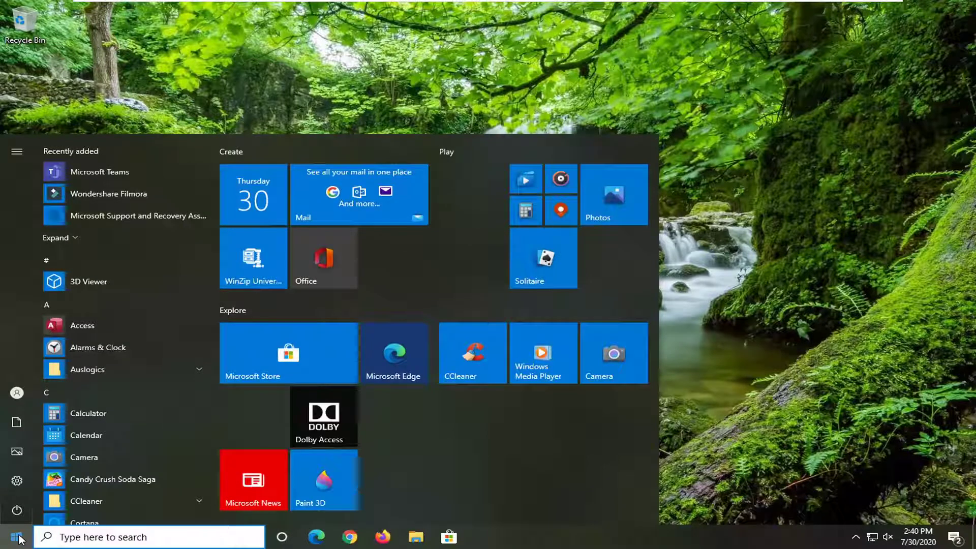
{"action": "type", "text": "trou"}
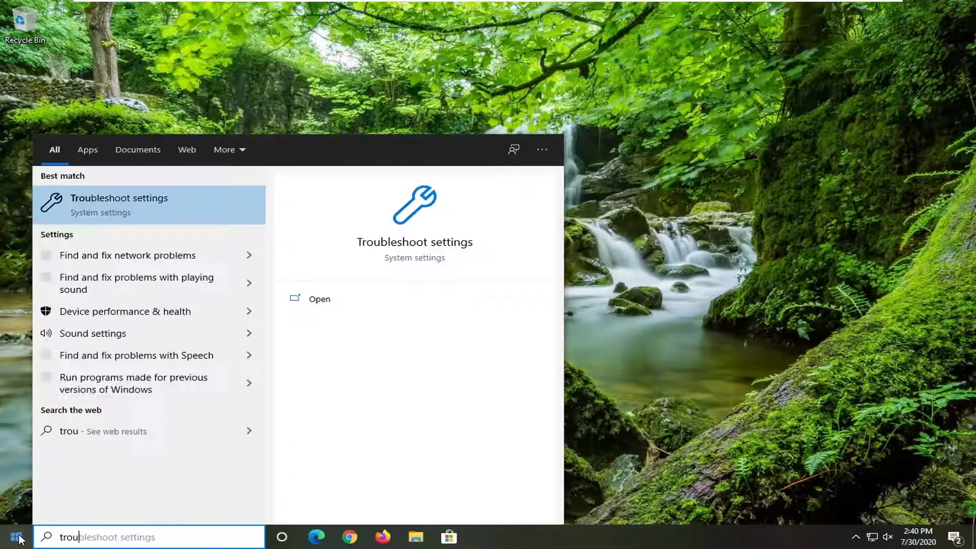
{"action": "type", "text": "blesho"}
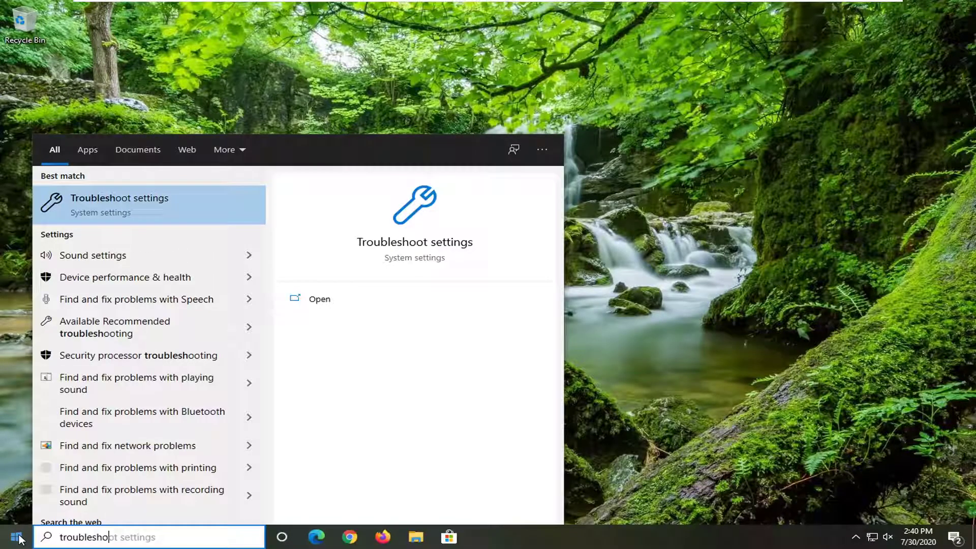
{"action": "type", "text": "ot"}
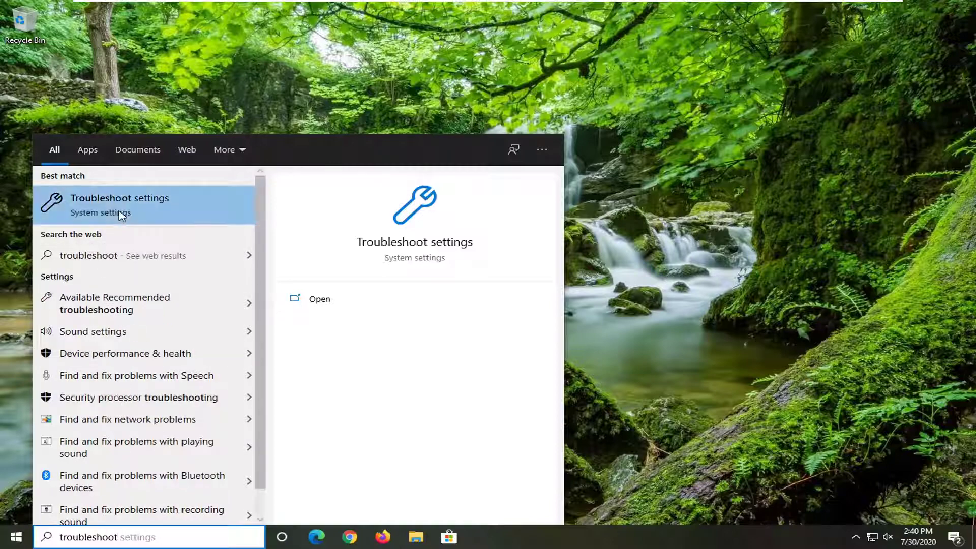
Reach Additional troubleshooters and expand the Keyboard troubleshooter entry
{"action": "left_click", "coordinate": [120, 211]}
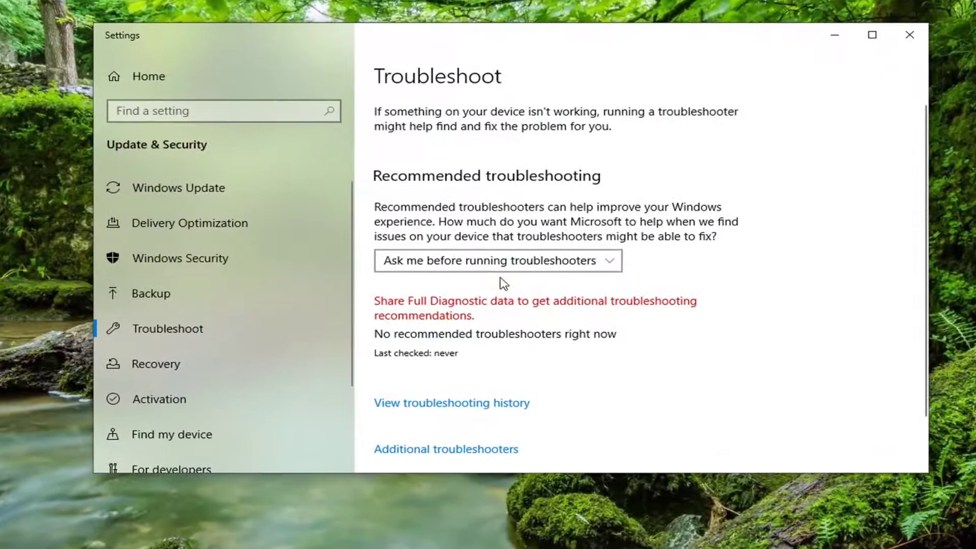
{"action": "scroll", "coordinate": [484, 381], "scroll_direction": "down", "scroll_amount": 1}
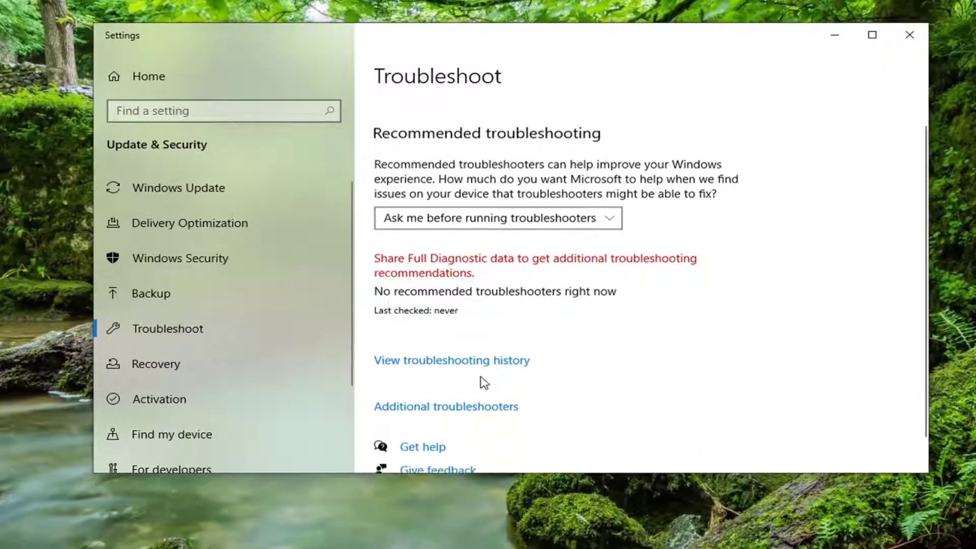
{"action": "left_click", "coordinate": [438, 389]}
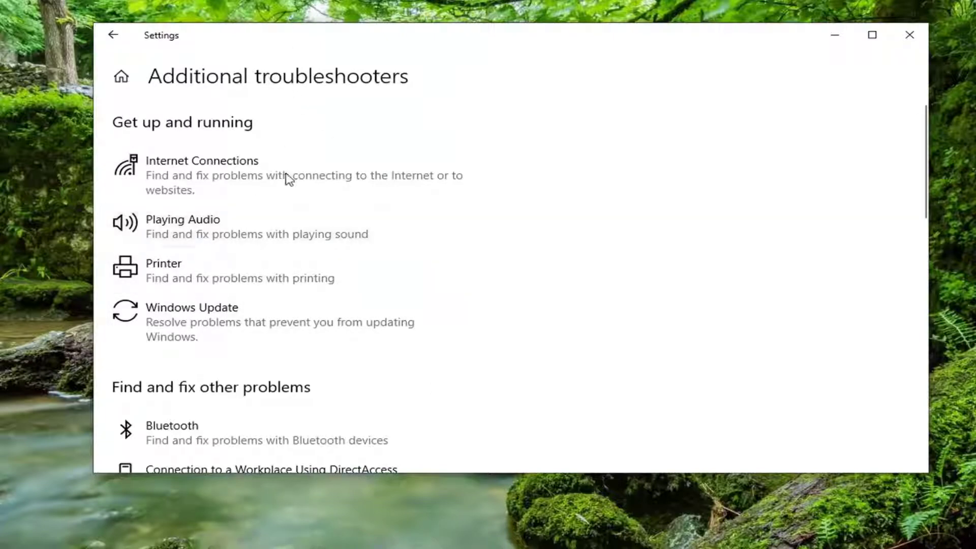
{"action": "scroll", "coordinate": [196, 366], "scroll_direction": "down", "scroll_amount": 1}
{"action": "scroll", "coordinate": [191, 363], "scroll_direction": "down", "scroll_amount": 2}
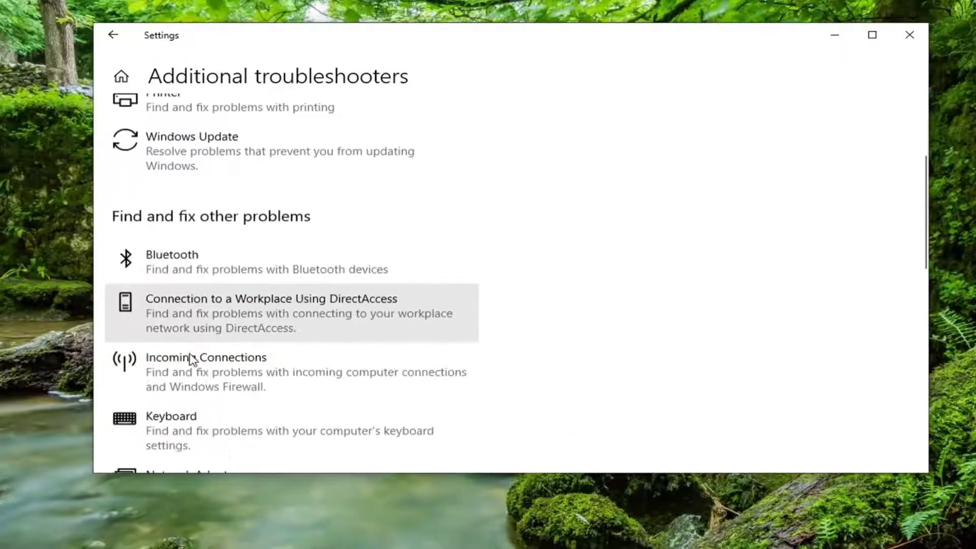
{"action": "scroll", "coordinate": [191, 360], "scroll_direction": "down", "scroll_amount": 1}
{"action": "left_click", "coordinate": [169, 388]}
{"action": "scroll", "coordinate": [169, 387], "scroll_direction": "down", "scroll_amount": 1}
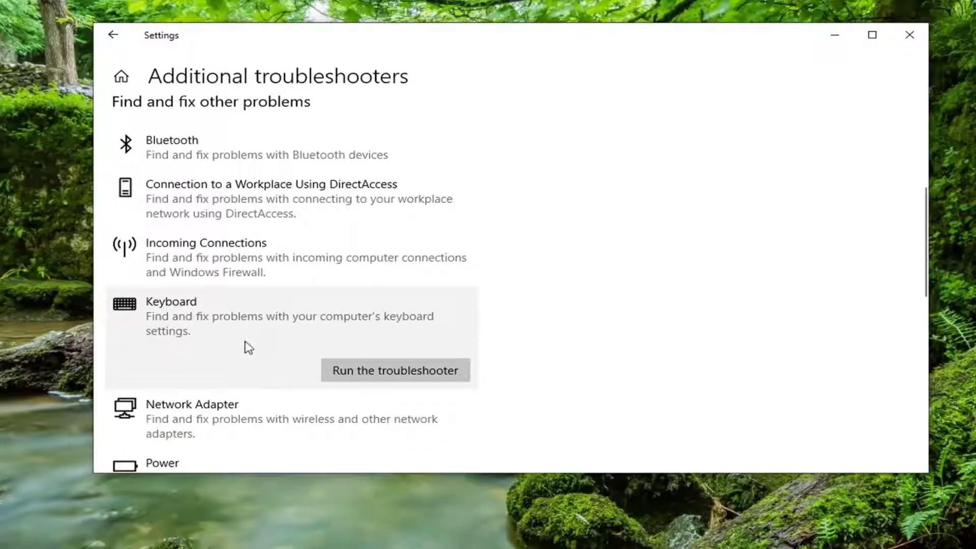
Run the Keyboard troubleshooter to completion and close it
{"action": "left_click", "coordinate": [385, 372]}
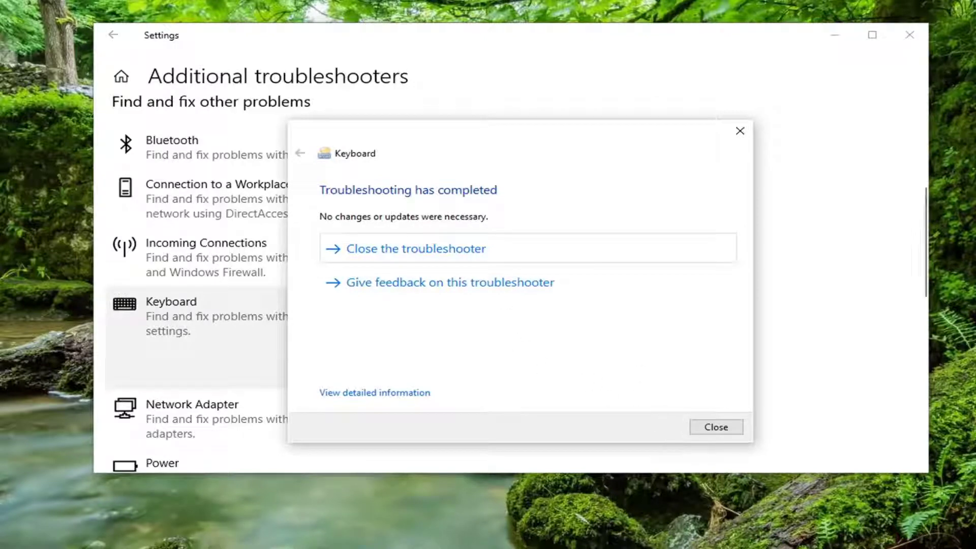
{"action": "left_click", "coordinate": [736, 429]}
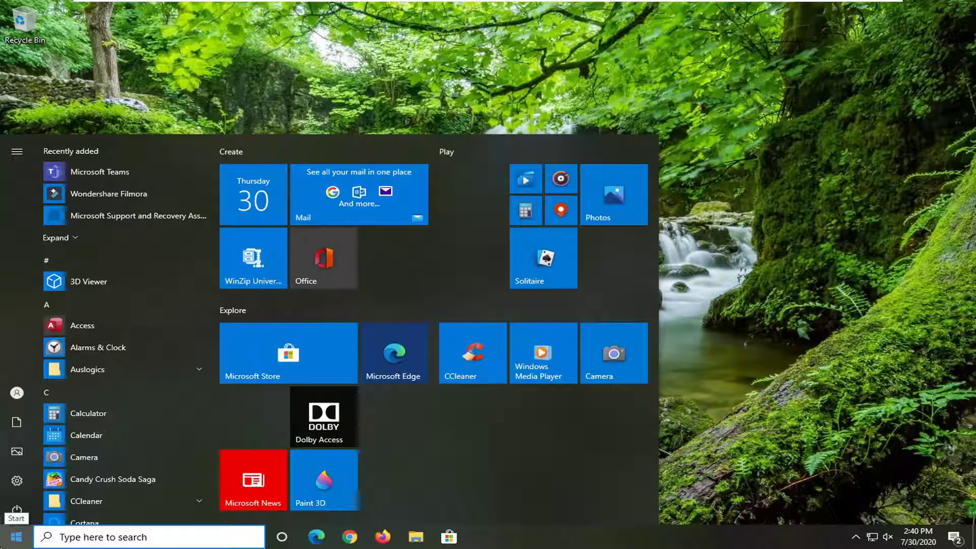
{"action": "type", "text": "device manage"}
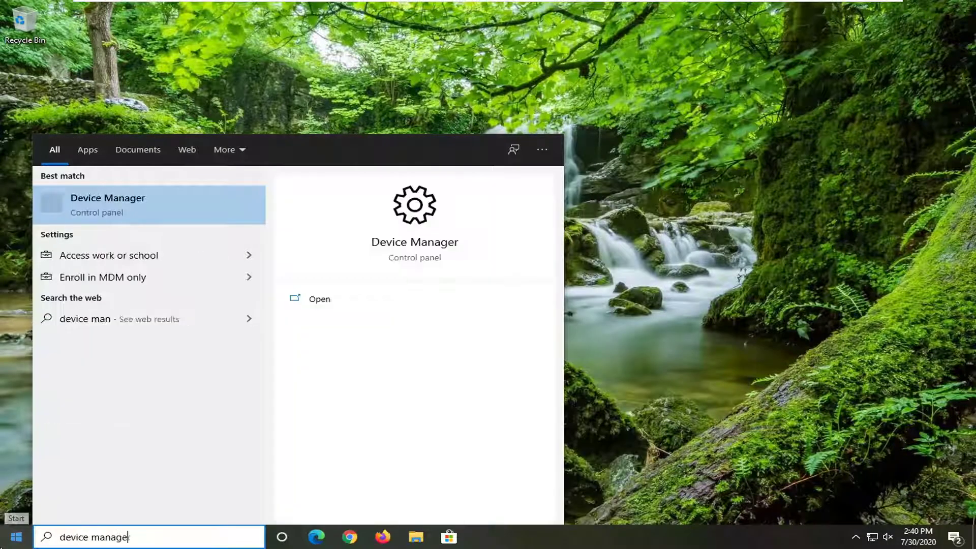
{"action": "type", "text": "r"}
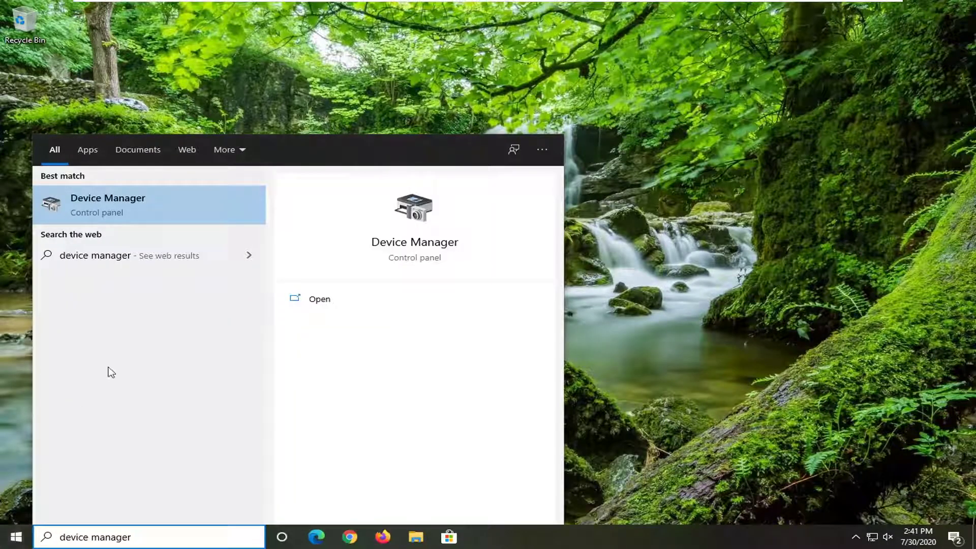
Launch Device Manager, expand Keyboards and bring up actions for Standard PS/2 Keyboard
{"action": "left_click", "coordinate": [183, 207]}
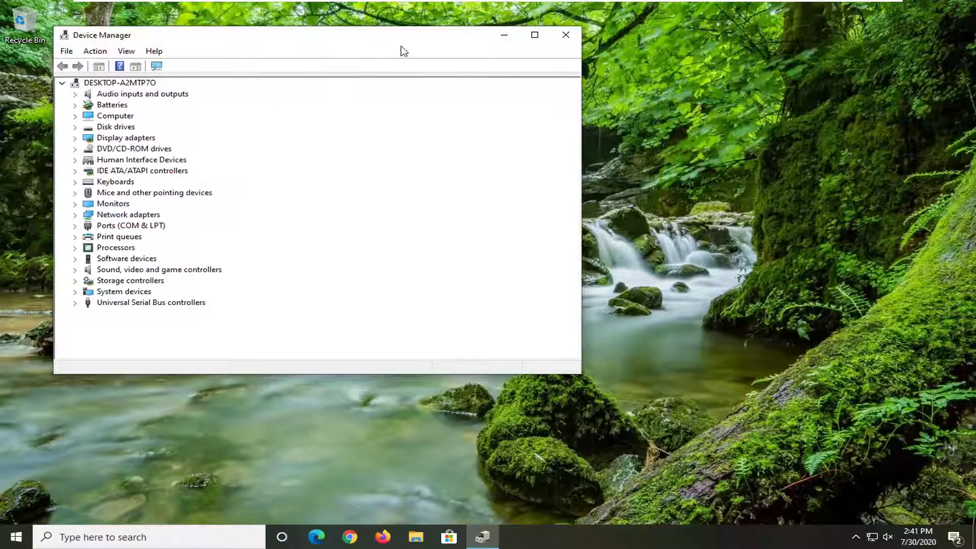
{"action": "left_click_drag", "start_coordinate": [426, 45], "coordinate": [567, 63]}
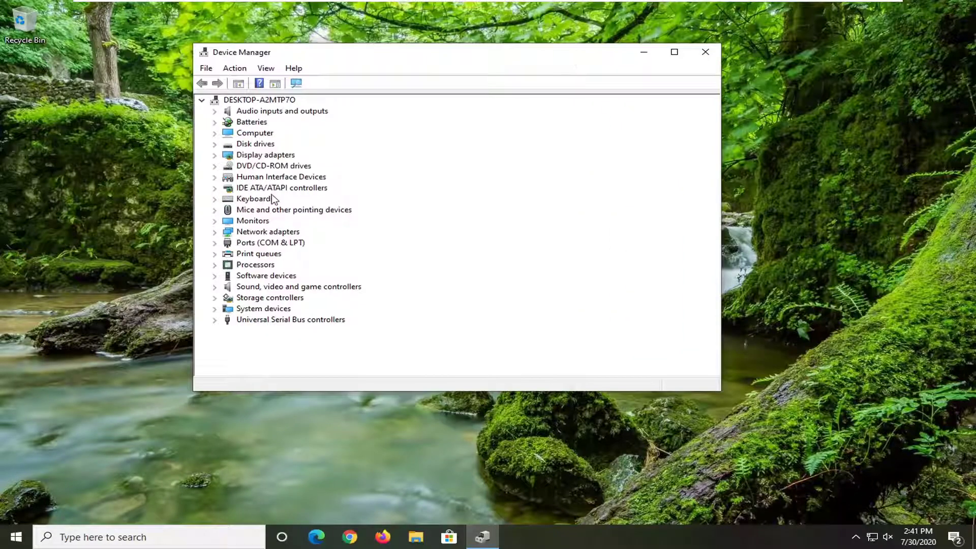
{"action": "left_click", "coordinate": [272, 199]}
{"action": "double_click", "coordinate": [260, 200]}
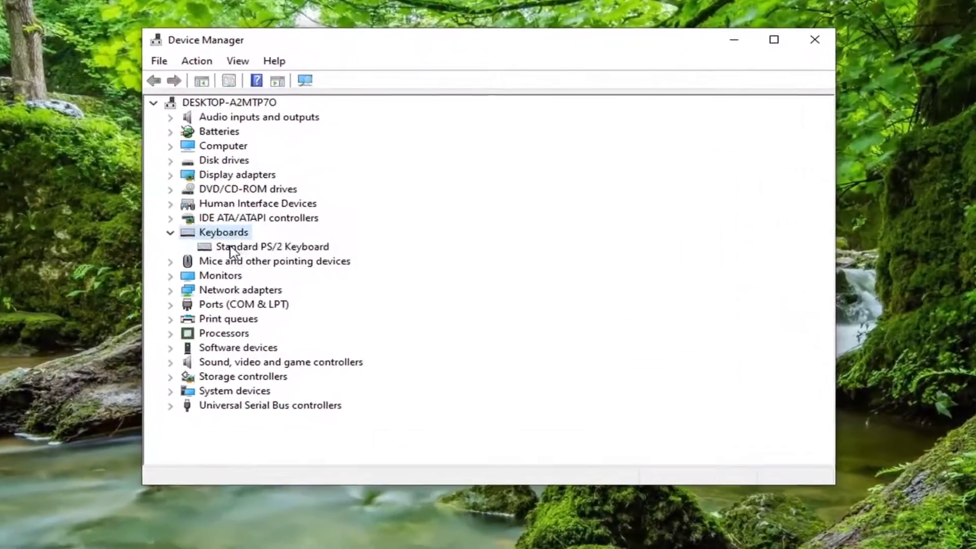
{"action": "left_click", "coordinate": [232, 252]}
{"action": "right_click", "coordinate": [232, 252]}
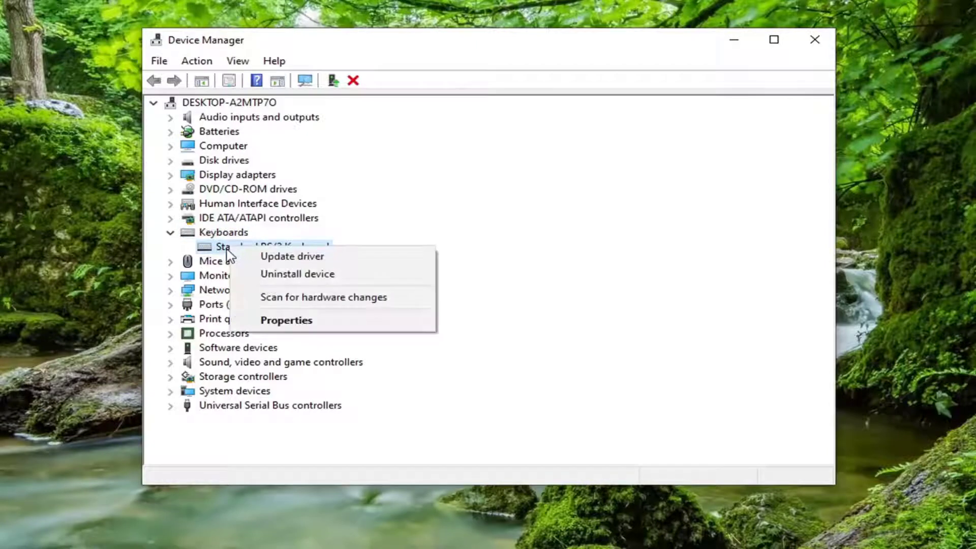
Update the driver, picking Standard PS/2 Keyboard from the drivers on this computer
{"action": "left_click", "coordinate": [267, 257]}
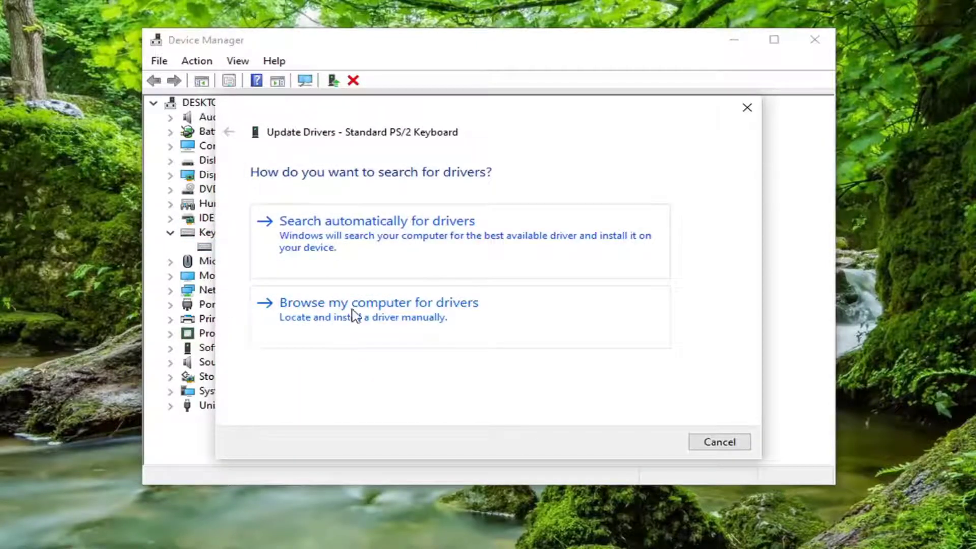
{"action": "left_click", "coordinate": [359, 316]}
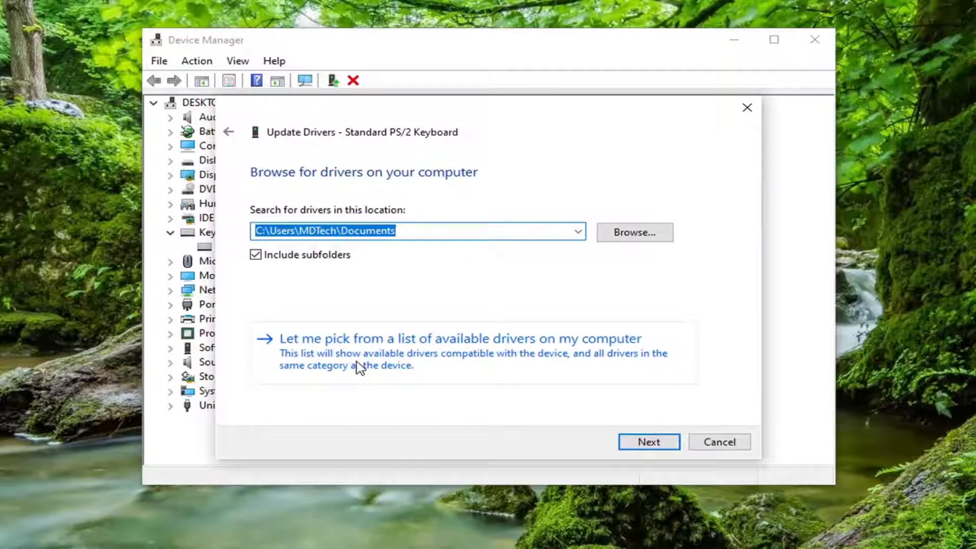
{"action": "left_click", "coordinate": [583, 356]}
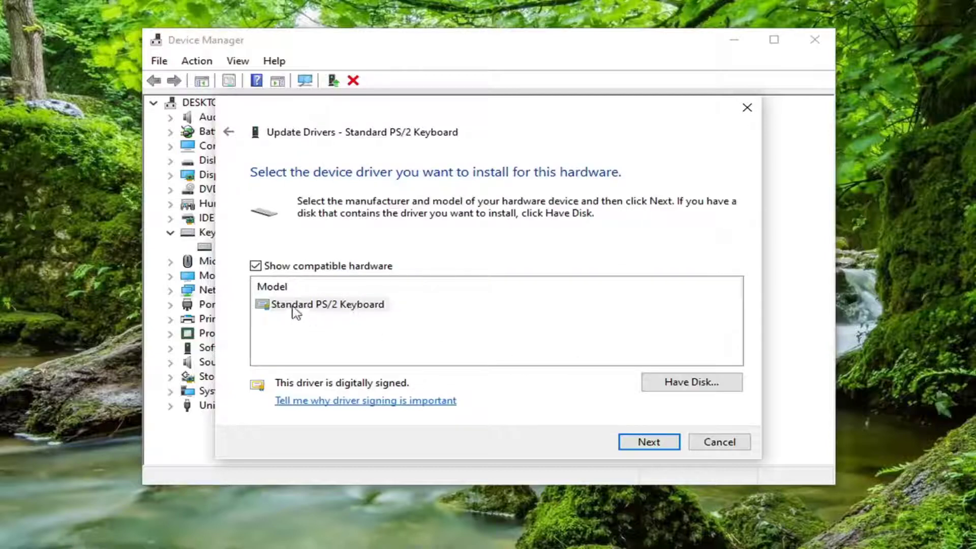
{"action": "left_click", "coordinate": [644, 443]}
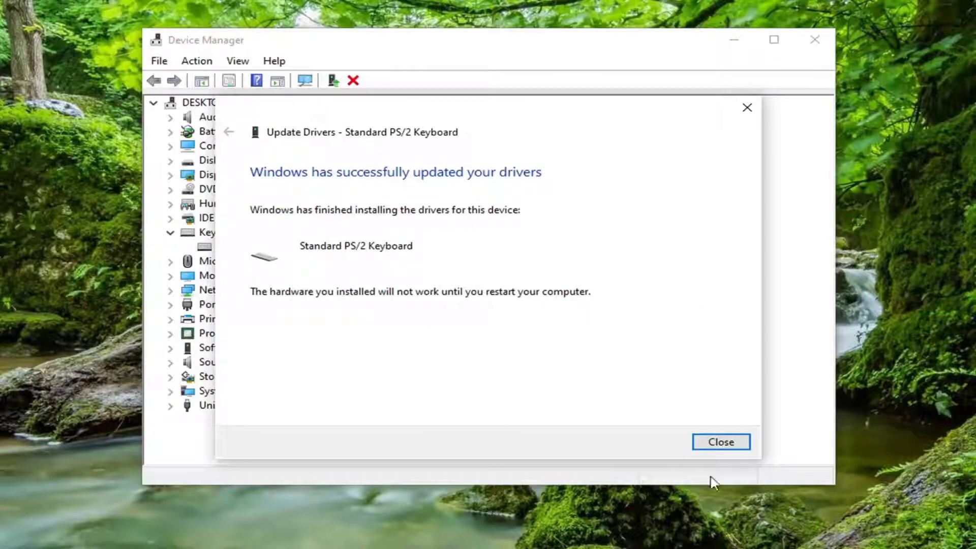
{"action": "left_click", "coordinate": [721, 442]}
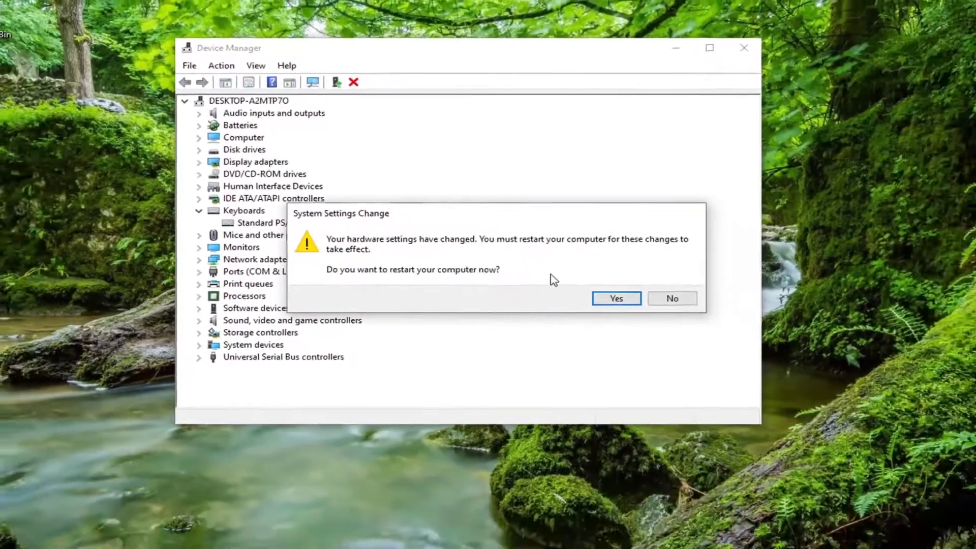
{"action": "left_click", "coordinate": [591, 279]}
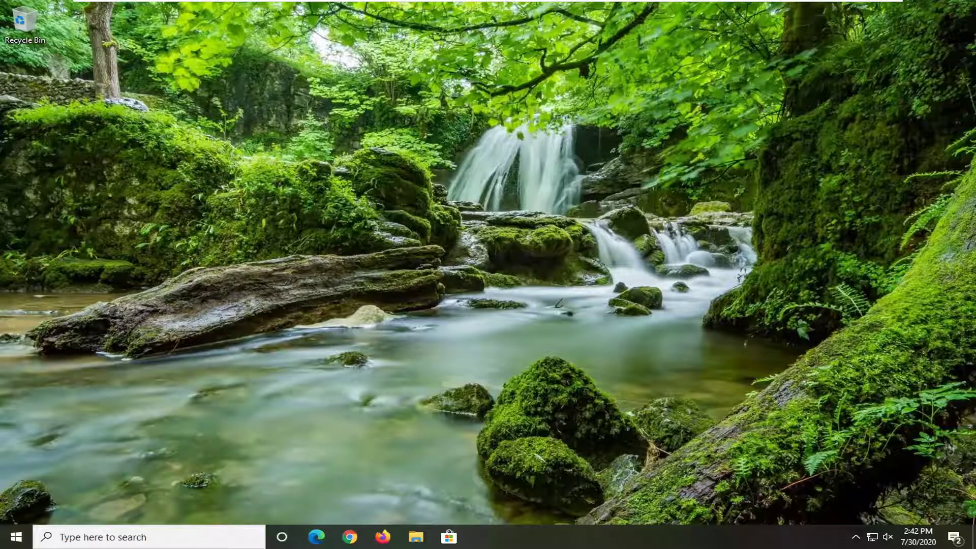
Launch Windows Settings from the Start menu
{"action": "left_click", "coordinate": [16, 536]}
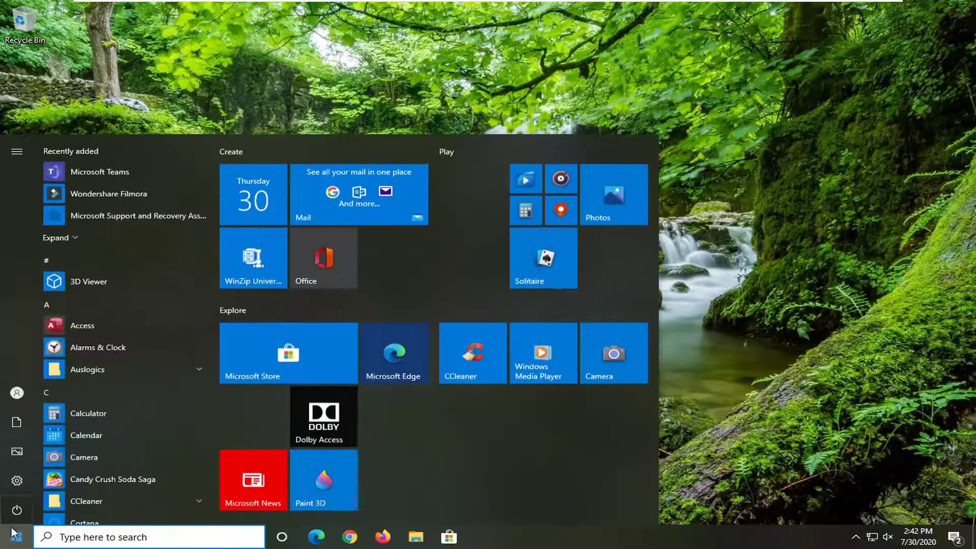
{"action": "mouse_move", "coordinate": [46, 480]}
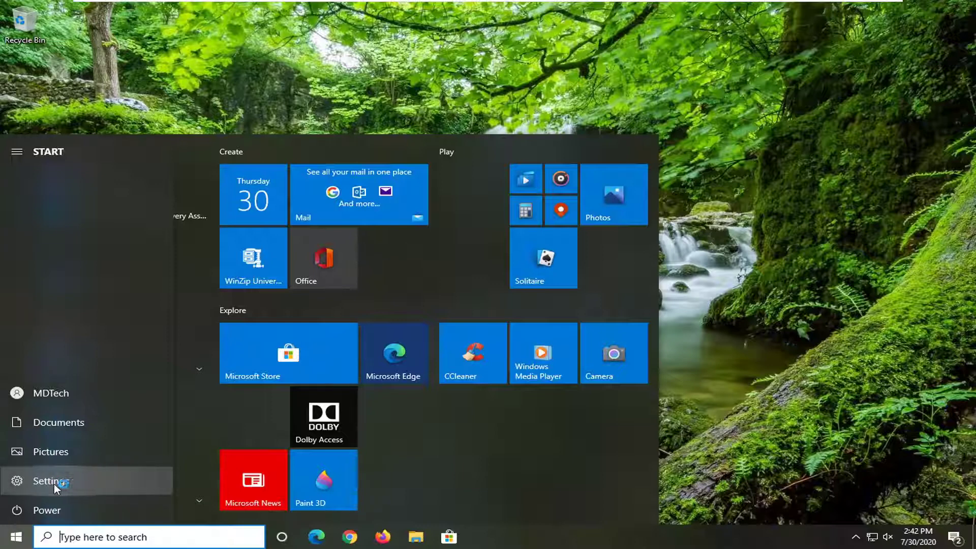
{"action": "left_click", "coordinate": [76, 482]}
{"action": "left_click", "coordinate": [84, 481]}
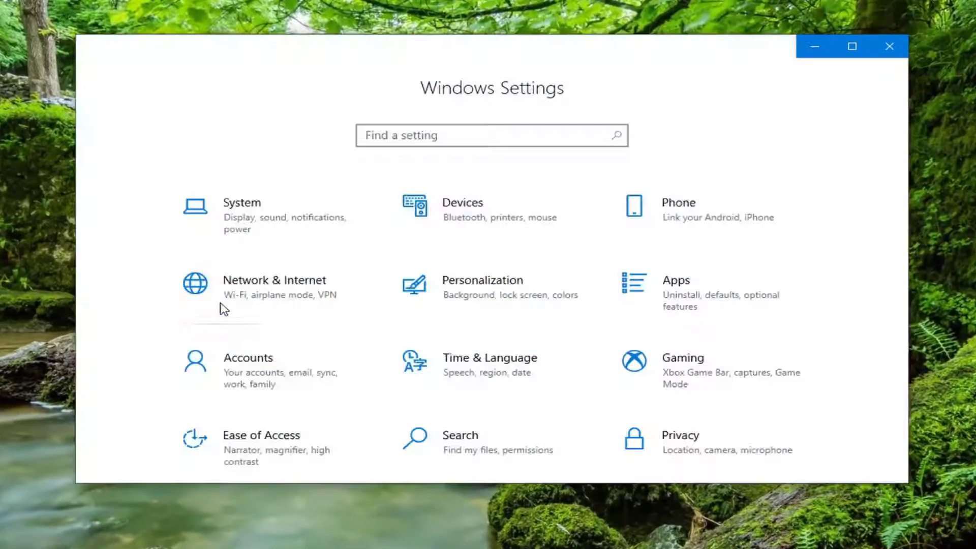
Go to Ease of Access and its Keyboard options page
{"action": "left_click", "coordinate": [267, 448]}
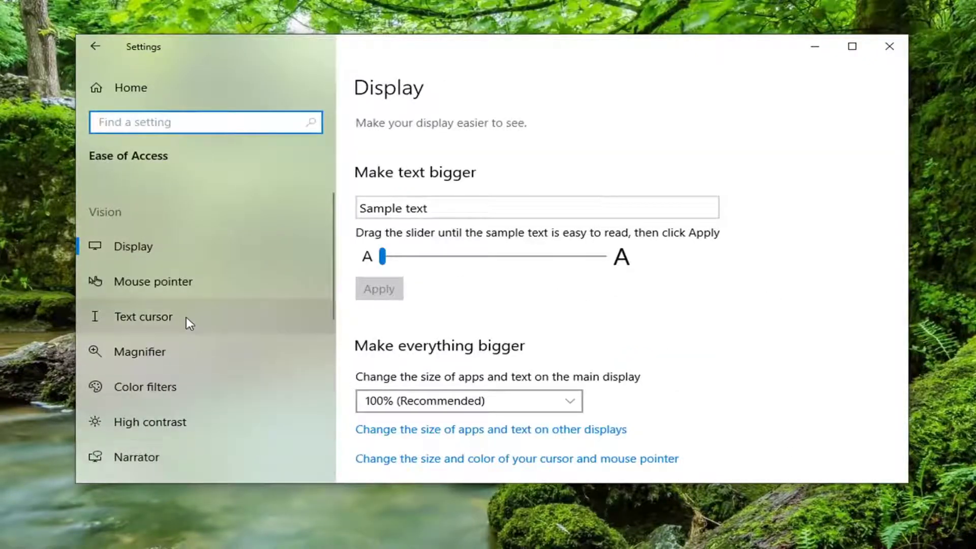
{"action": "scroll", "coordinate": [183, 316], "scroll_direction": "down", "scroll_amount": 1}
{"action": "scroll", "coordinate": [164, 359], "scroll_direction": "down", "scroll_amount": 1}
{"action": "scroll", "coordinate": [144, 395], "scroll_direction": "down", "scroll_amount": 1}
{"action": "scroll", "coordinate": [143, 394], "scroll_direction": "down", "scroll_amount": 1}
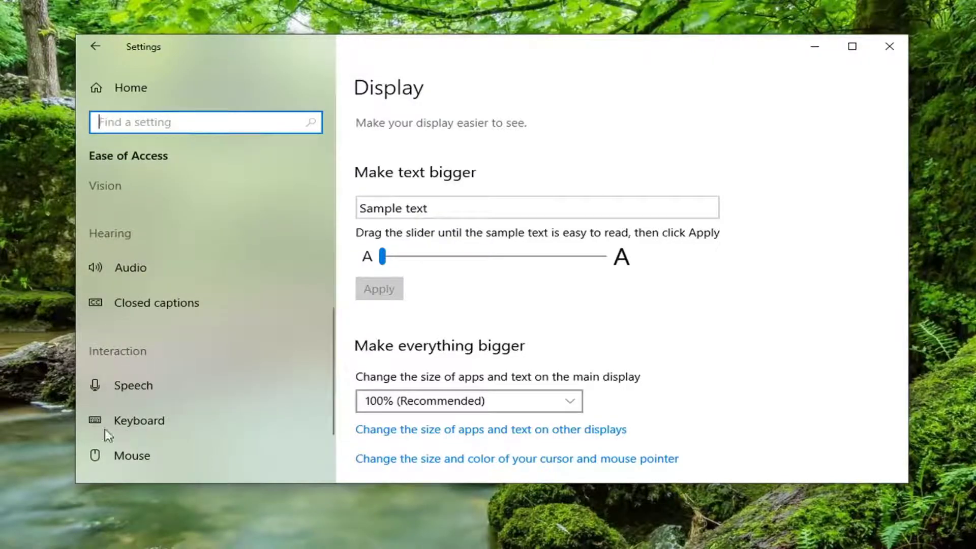
{"action": "left_click", "coordinate": [129, 421]}
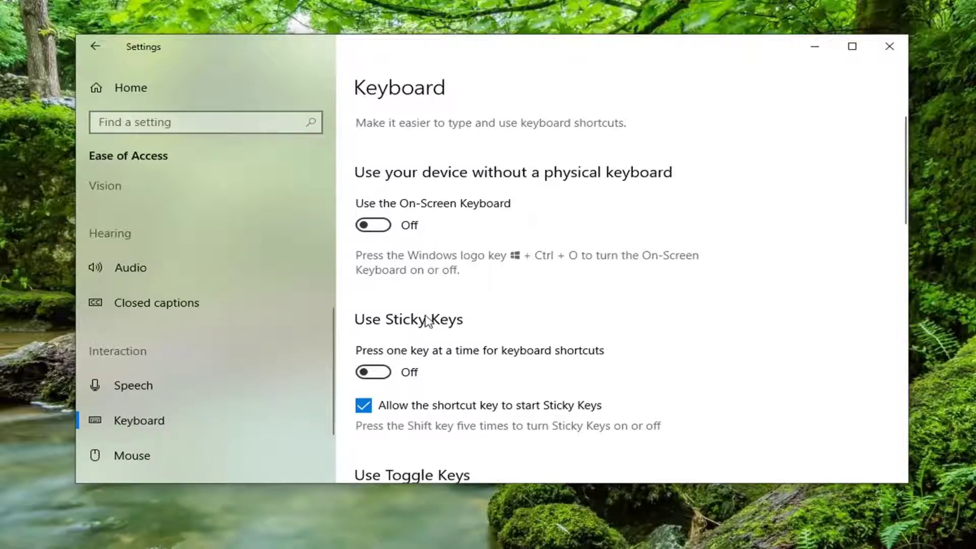
{"action": "scroll", "coordinate": [427, 327], "scroll_direction": "down", "scroll_amount": 2}
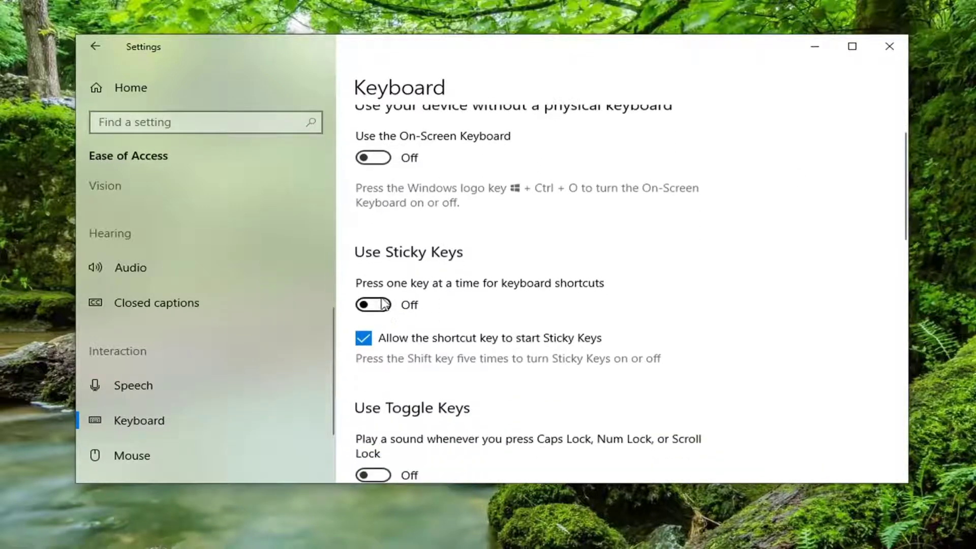
{"action": "scroll", "coordinate": [379, 310], "scroll_direction": "down", "scroll_amount": 1}
{"action": "scroll", "coordinate": [397, 327], "scroll_direction": "down", "scroll_amount": 1}
{"action": "scroll", "coordinate": [370, 289], "scroll_direction": "down", "scroll_amount": 1}
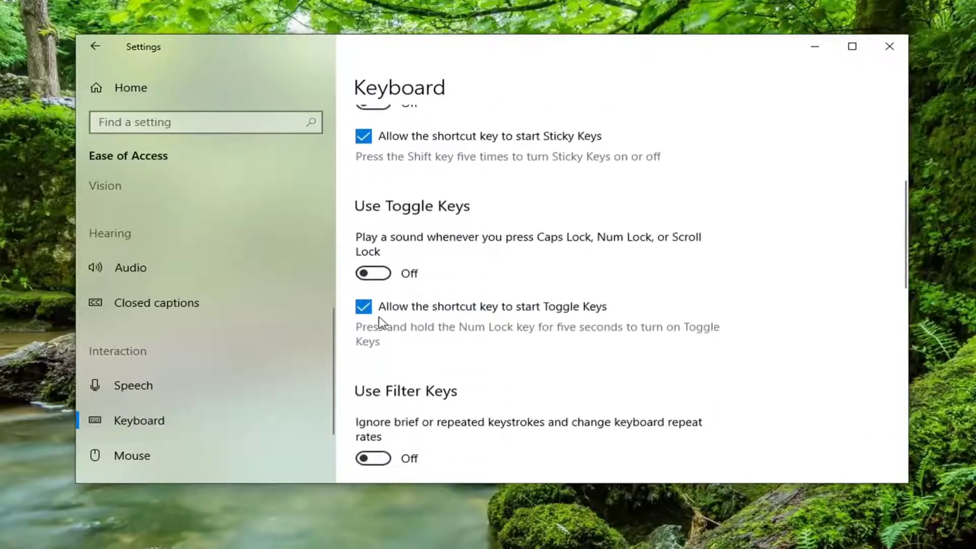
{"action": "scroll", "coordinate": [385, 305], "scroll_direction": "down", "scroll_amount": 1}
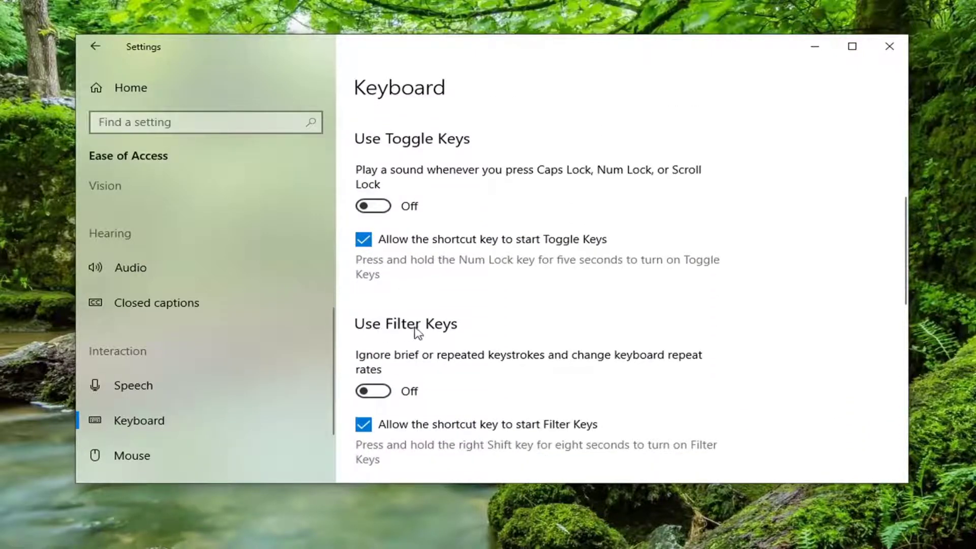
{"action": "scroll", "coordinate": [404, 361], "scroll_direction": "down", "scroll_amount": 1}
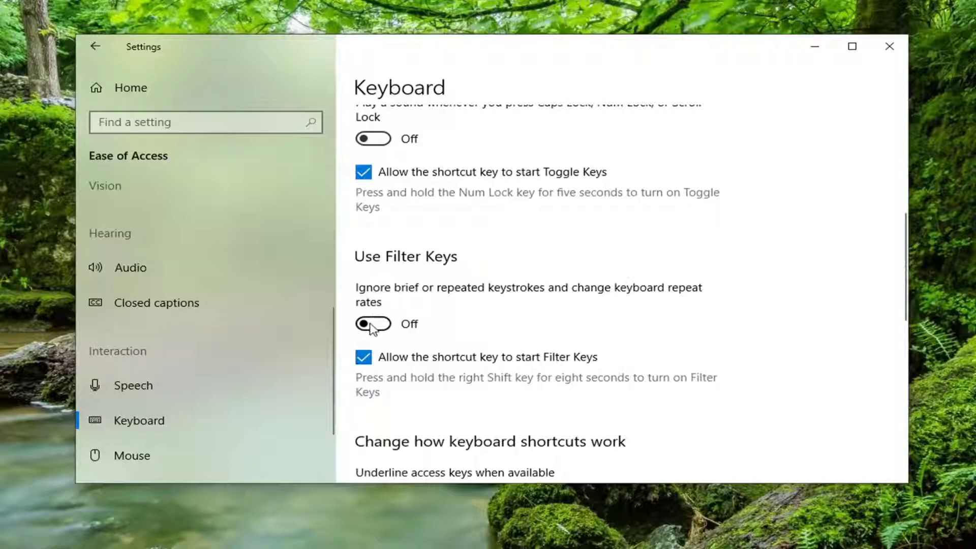
{"action": "scroll", "coordinate": [597, 335], "scroll_direction": "down", "scroll_amount": 1}
{"action": "scroll", "coordinate": [592, 338], "scroll_direction": "down", "scroll_amount": 1}
{"action": "scroll", "coordinate": [588, 344], "scroll_direction": "down", "scroll_amount": 2}
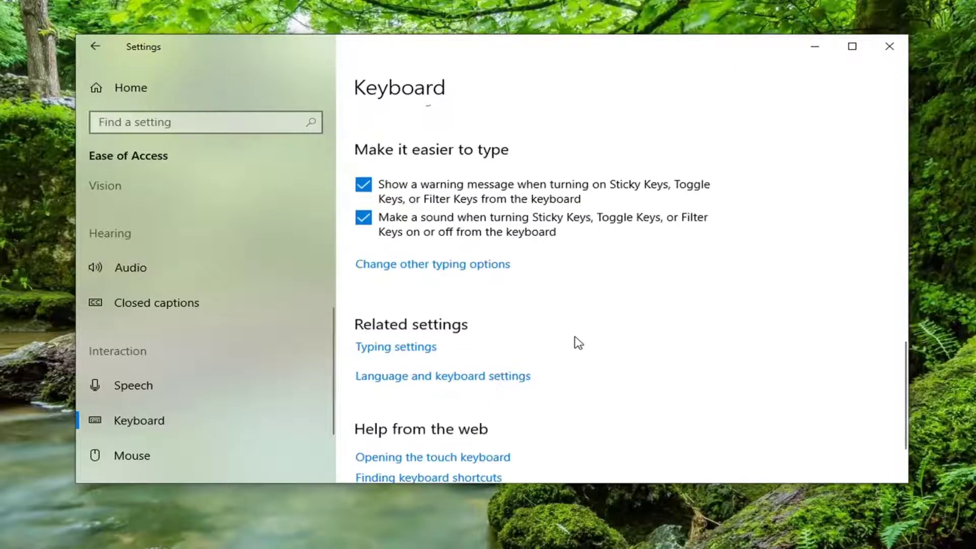
{"action": "scroll", "coordinate": [576, 342], "scroll_direction": "up", "scroll_amount": 2}
{"action": "scroll", "coordinate": [564, 343], "scroll_direction": "up", "scroll_amount": 1}
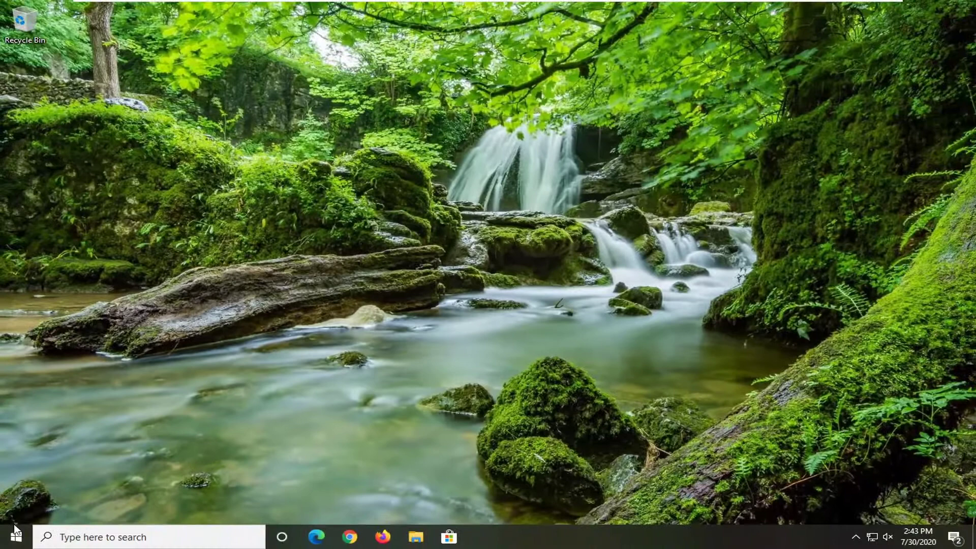
Search 'control panel' from Start and open Control Panel
{"action": "left_click", "coordinate": [16, 537]}
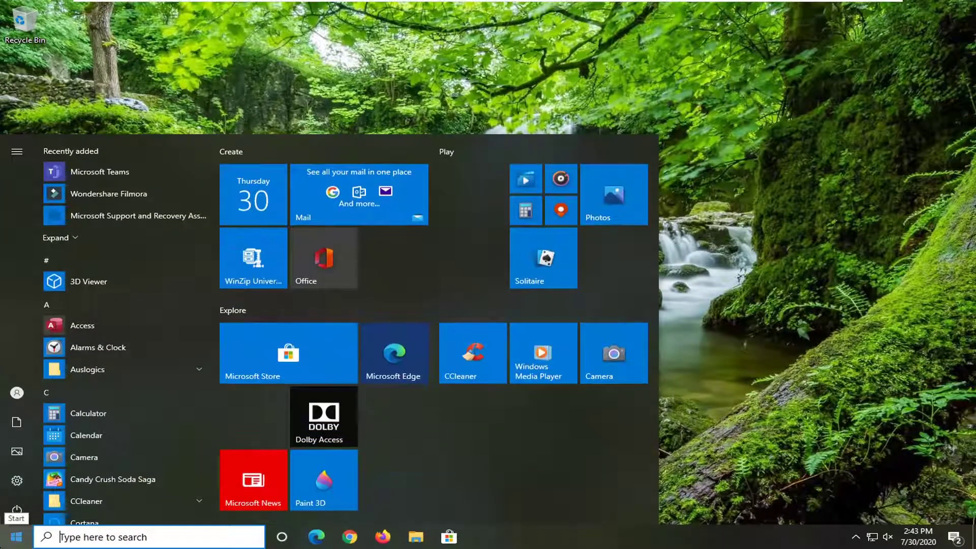
{"action": "type", "text": "control"}
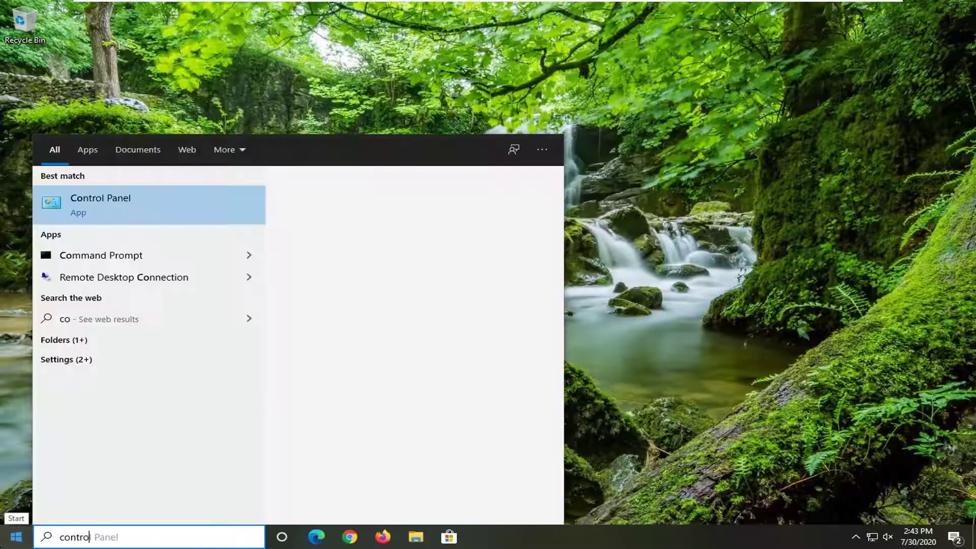
{"action": "type", "text": " panel"}
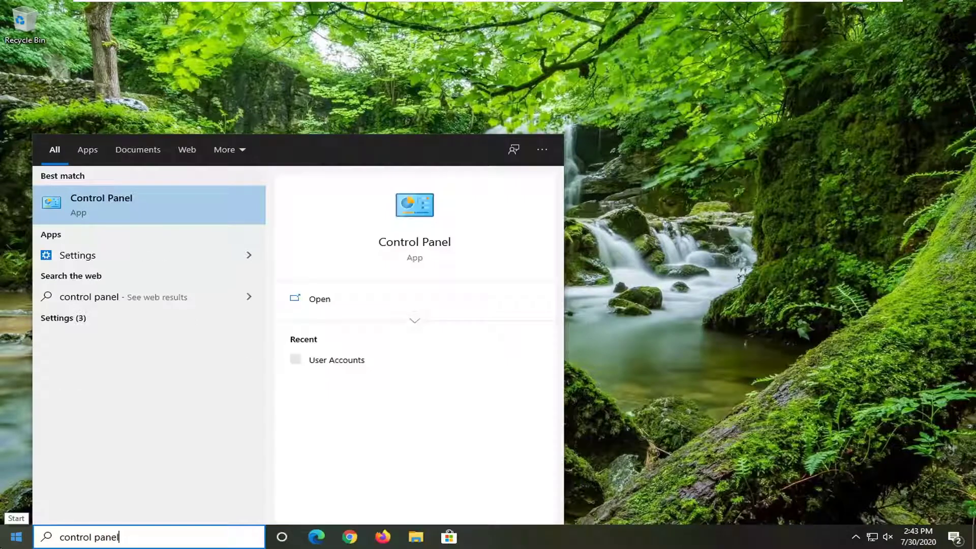
{"action": "left_click", "coordinate": [127, 218]}
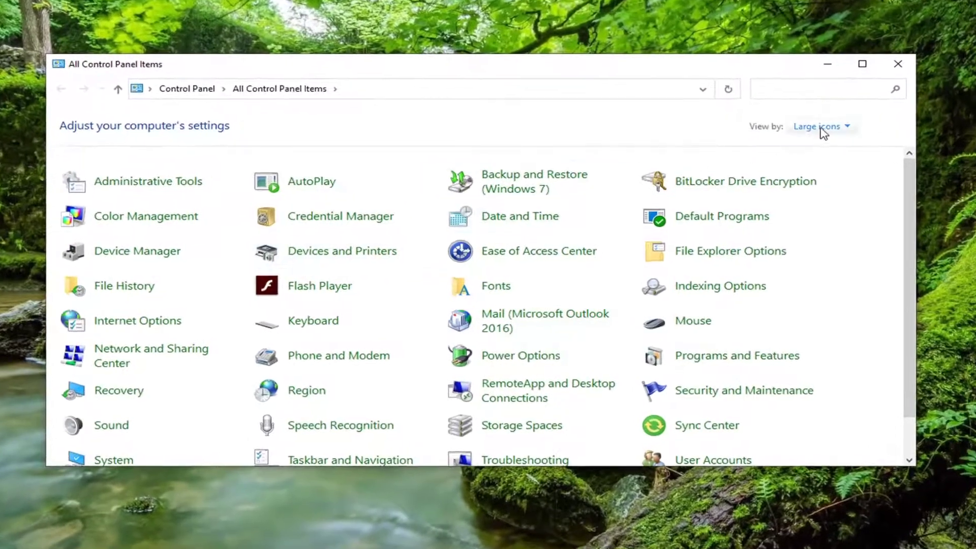
Check the View by choices, keeping Large icons
{"action": "left_click", "coordinate": [819, 128]}
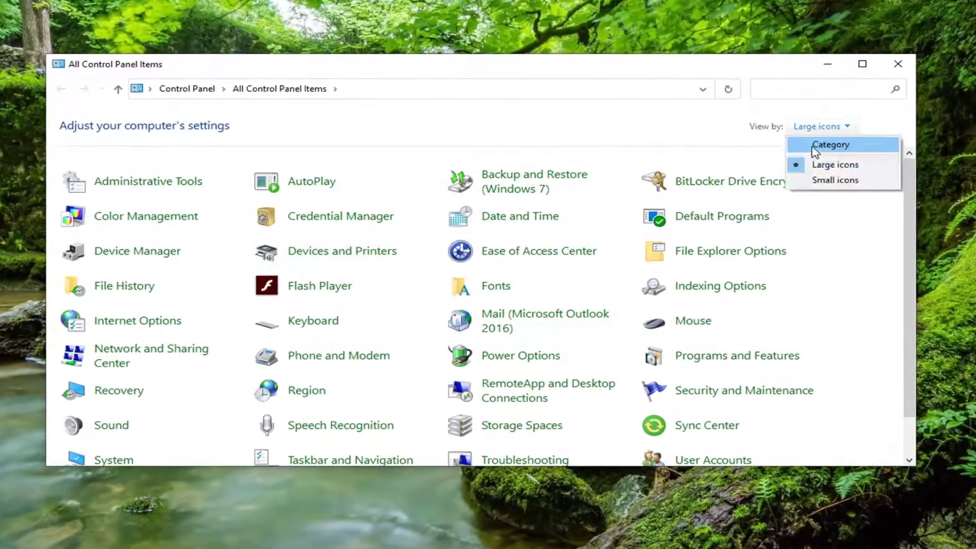
{"action": "left_click", "coordinate": [821, 165]}
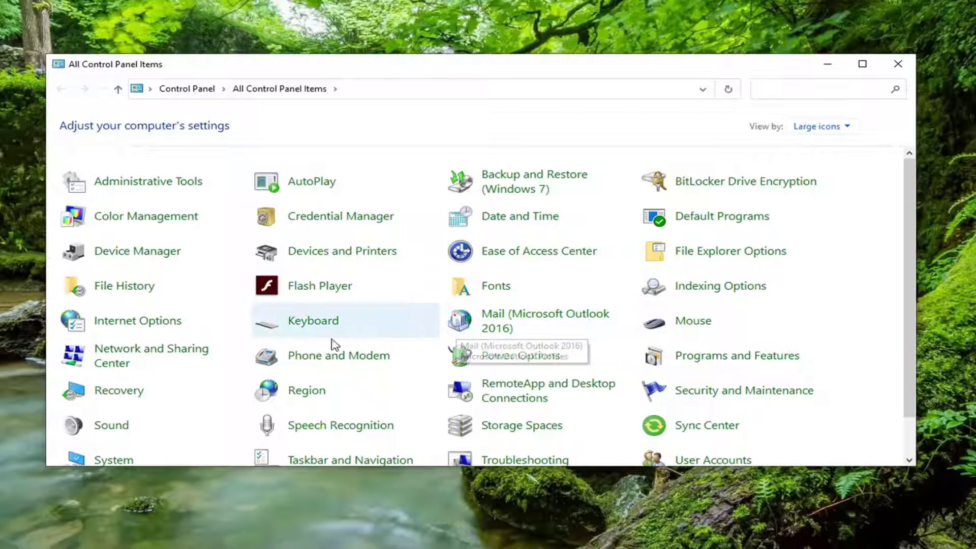
Bring up Keyboard Properties centred and save the repeat rate at Fast with OK
{"action": "left_click", "coordinate": [319, 330]}
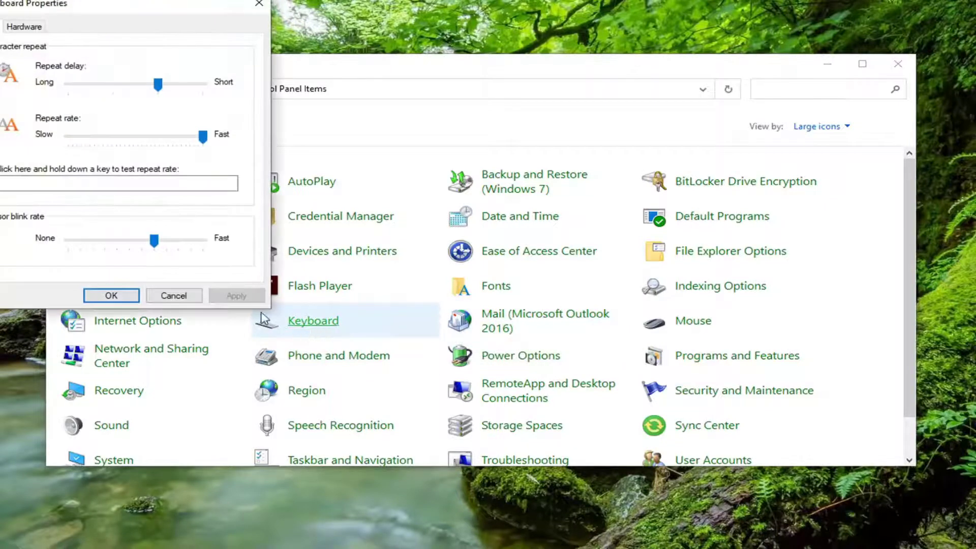
{"action": "left_click_drag", "start_coordinate": [147, 11], "coordinate": [543, 98]}
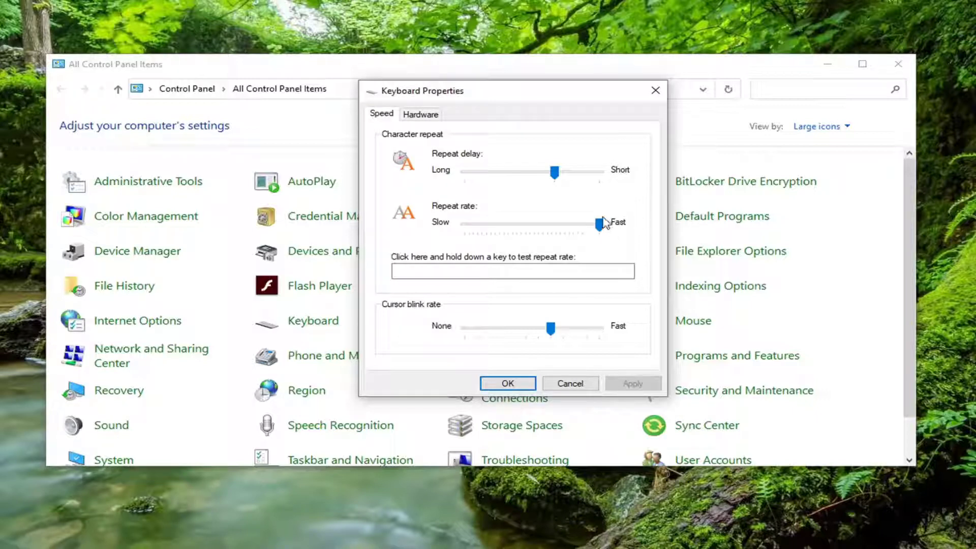
{"action": "left_click", "coordinate": [505, 385]}
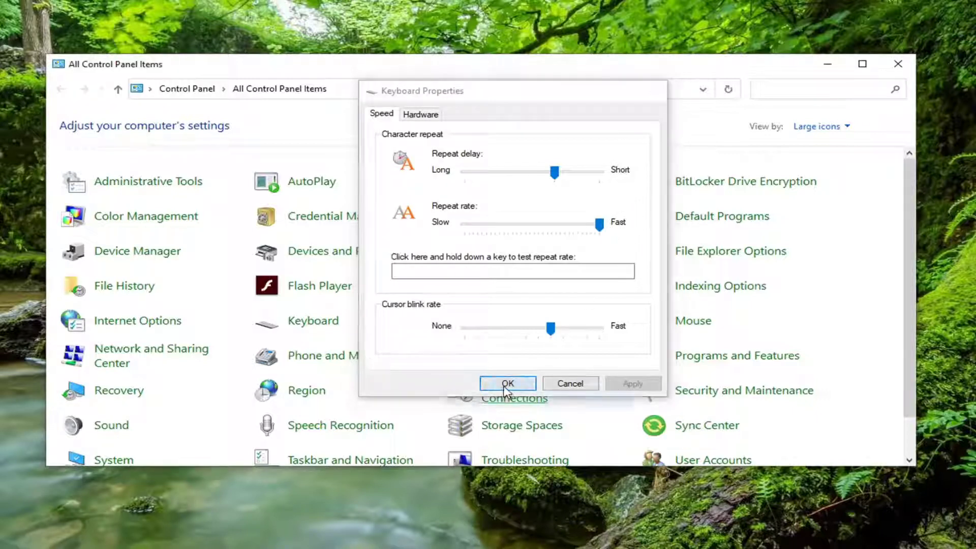